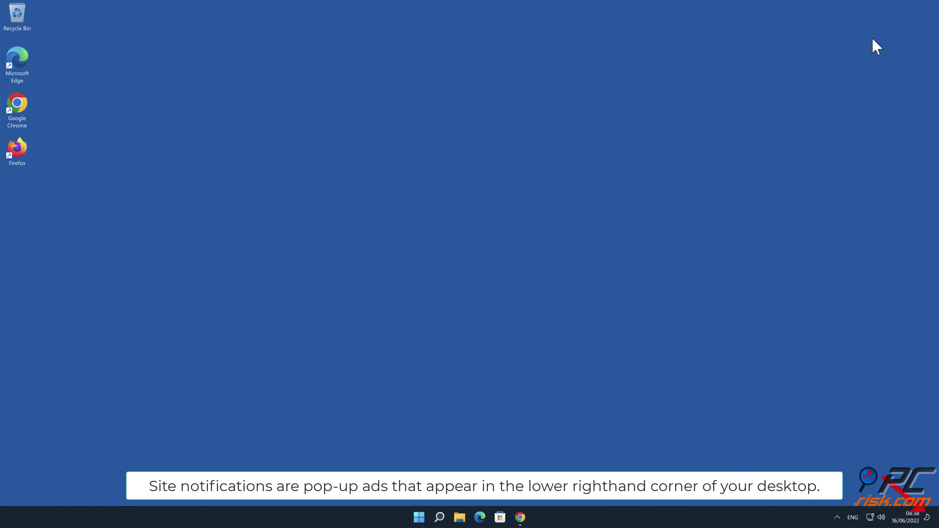
Open Chrome on the fake McAfee page, allow its notification prompt, then close Chrome
click(520, 517)
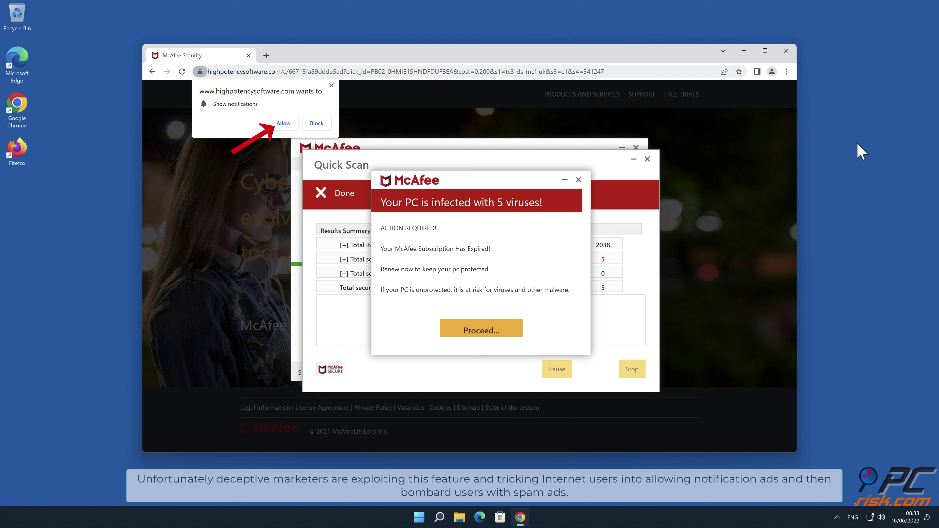
click(285, 123)
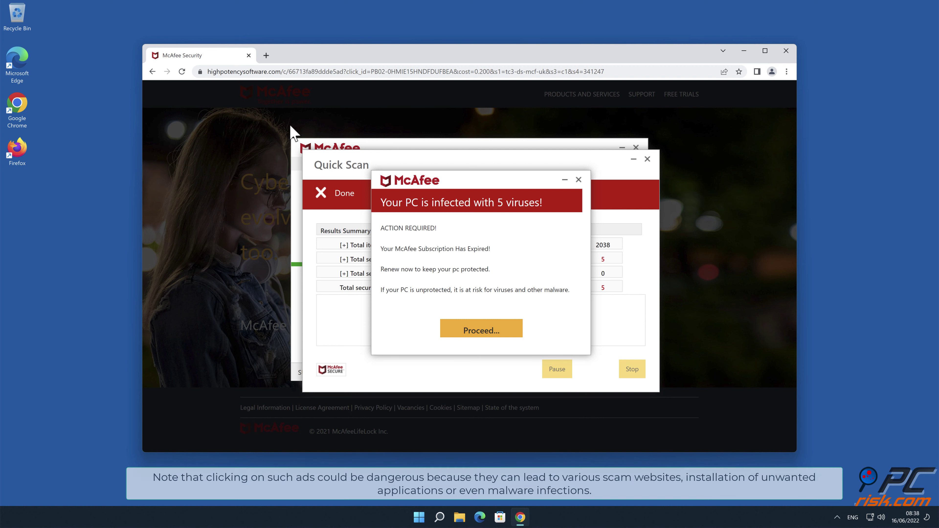
click(789, 51)
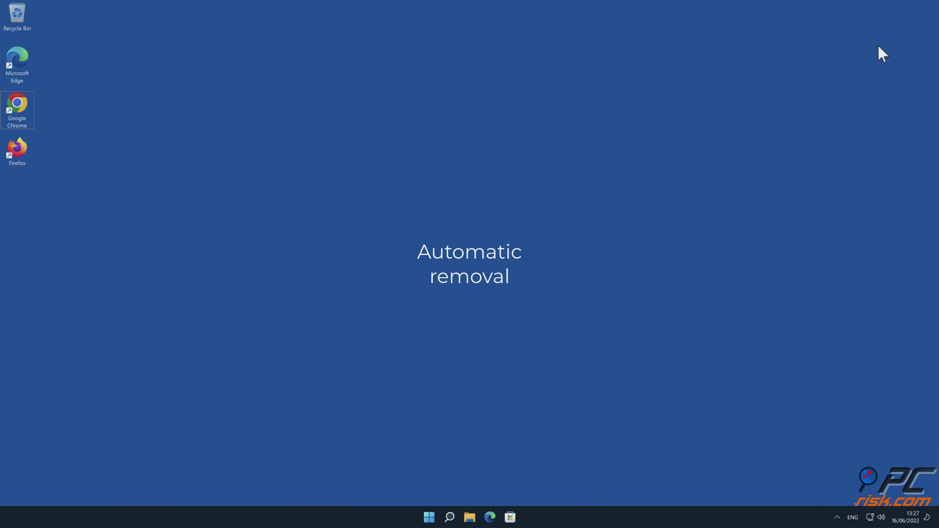
double_click(14, 106)
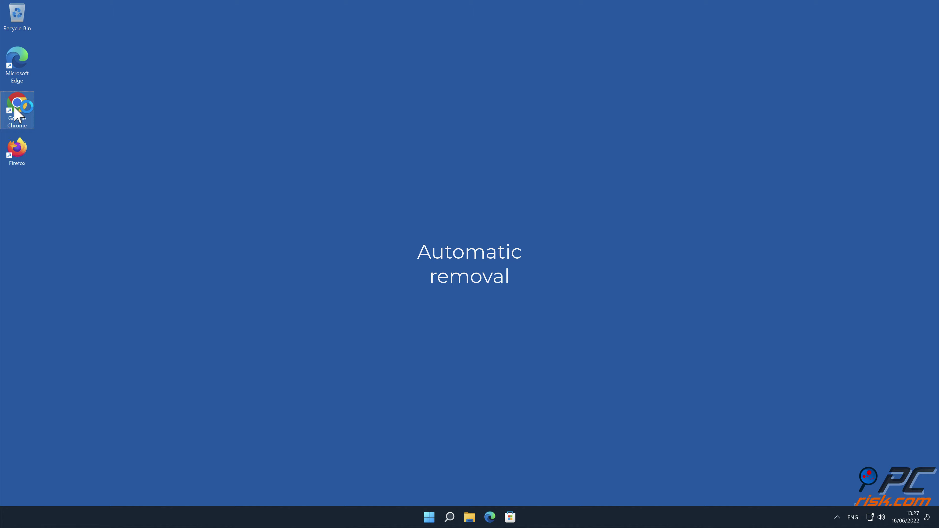
text(www.comboc)
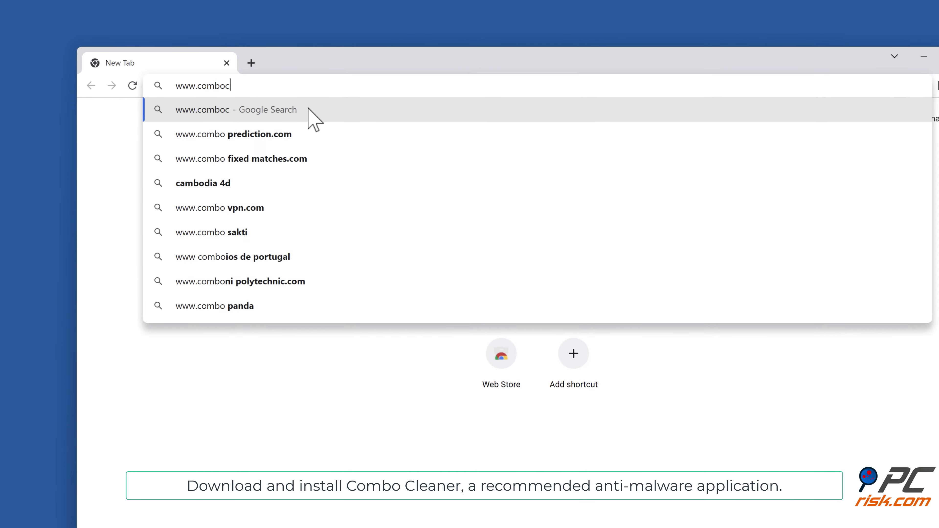
text(leaner.com)
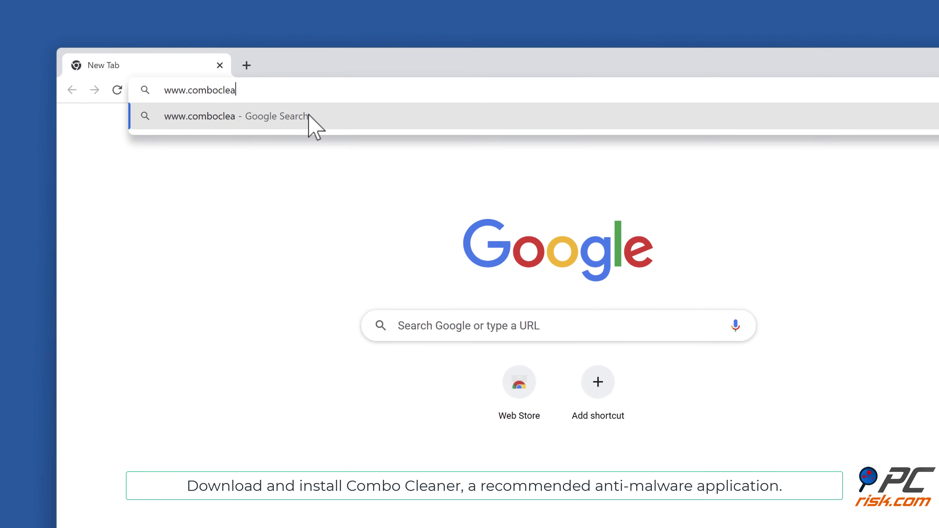
key(Return)
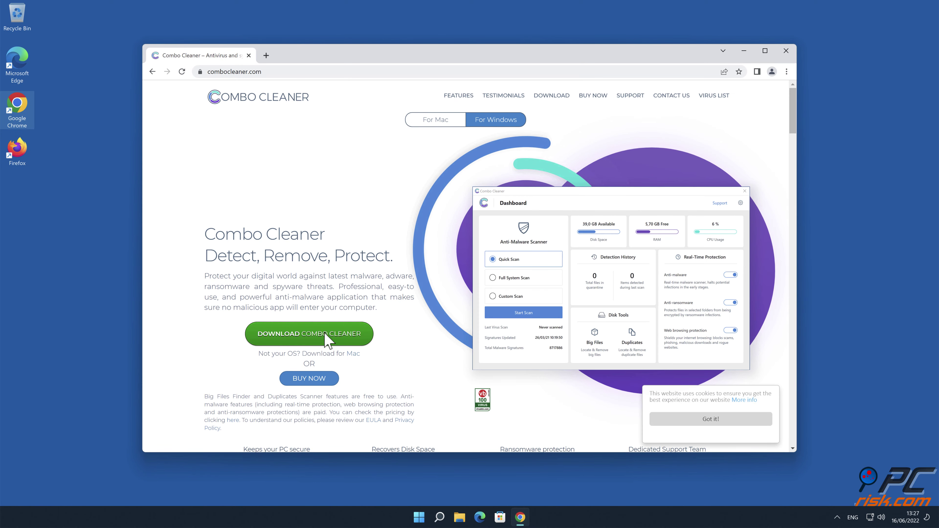
click(326, 335)
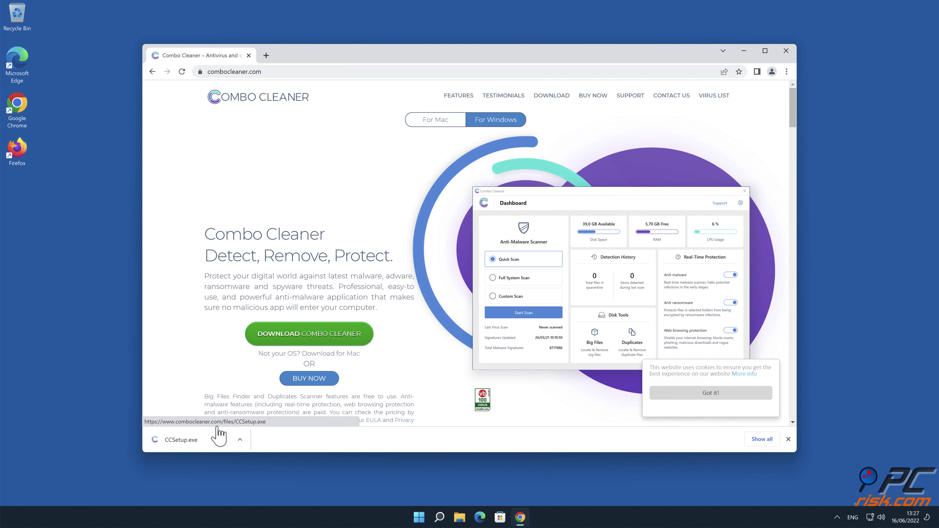
Run CCSetup.exe, approve the UAC prompt, complete the Combo Cleaner installation, and close Chrome
click(218, 431)
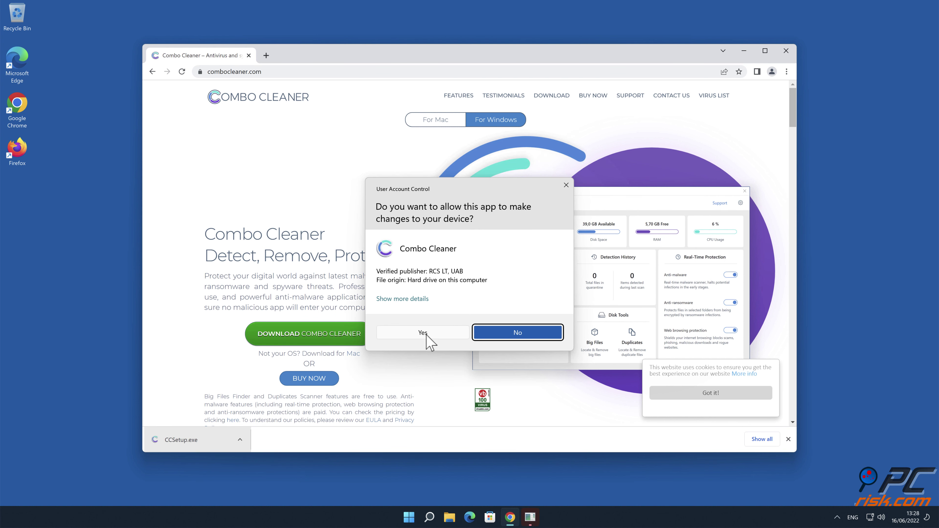
click(423, 333)
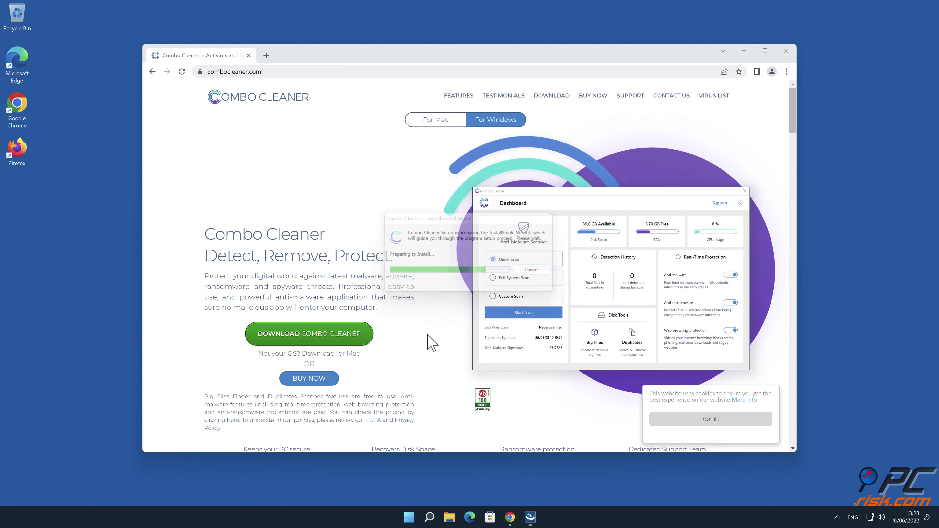
click(532, 367)
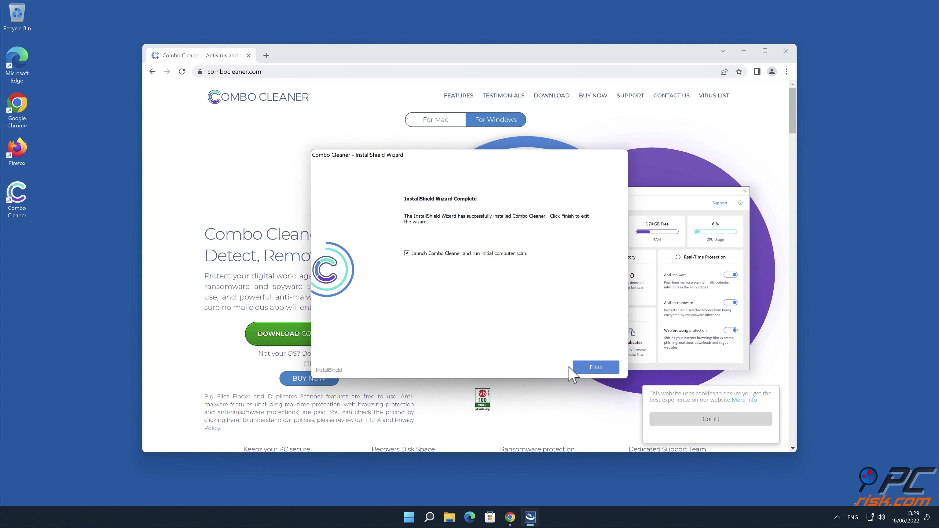
click(615, 367)
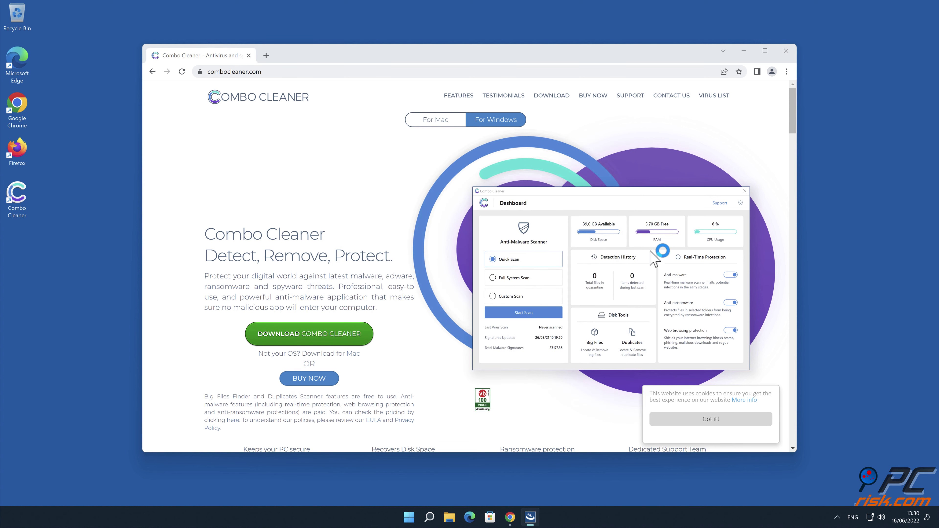
click(786, 50)
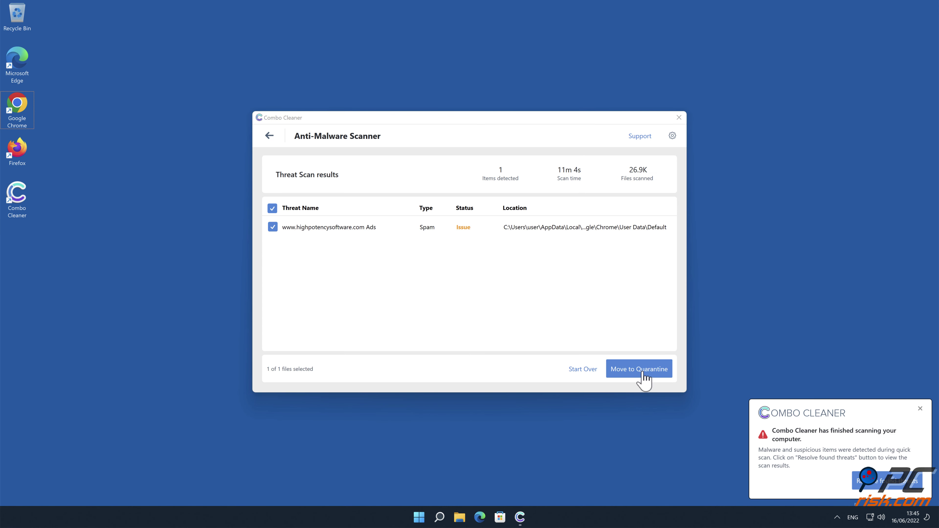
click(639, 369)
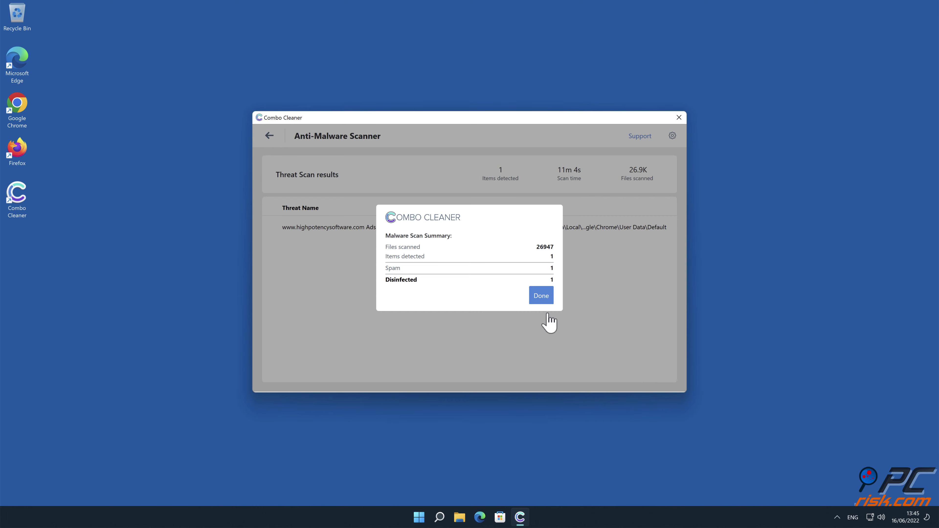
click(541, 301)
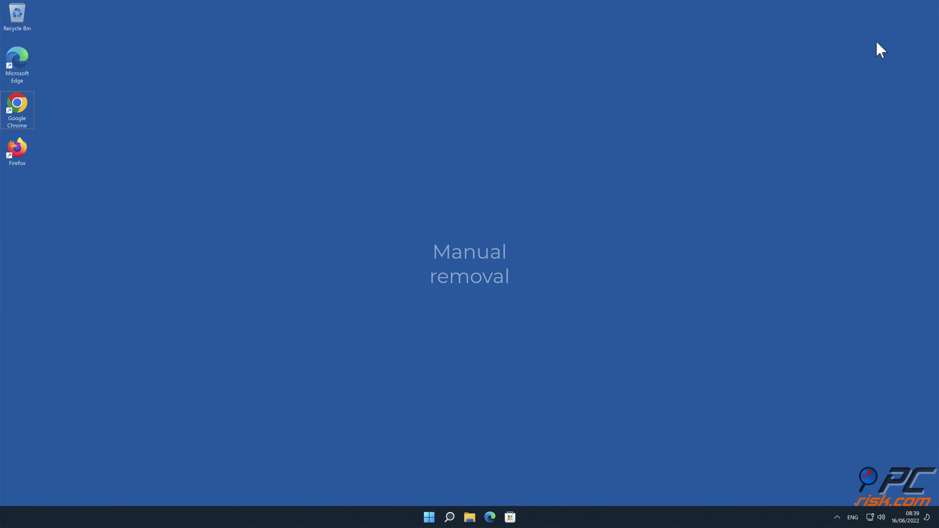
Launch Chrome and go to Settings > Privacy and security
double_click(15, 111)
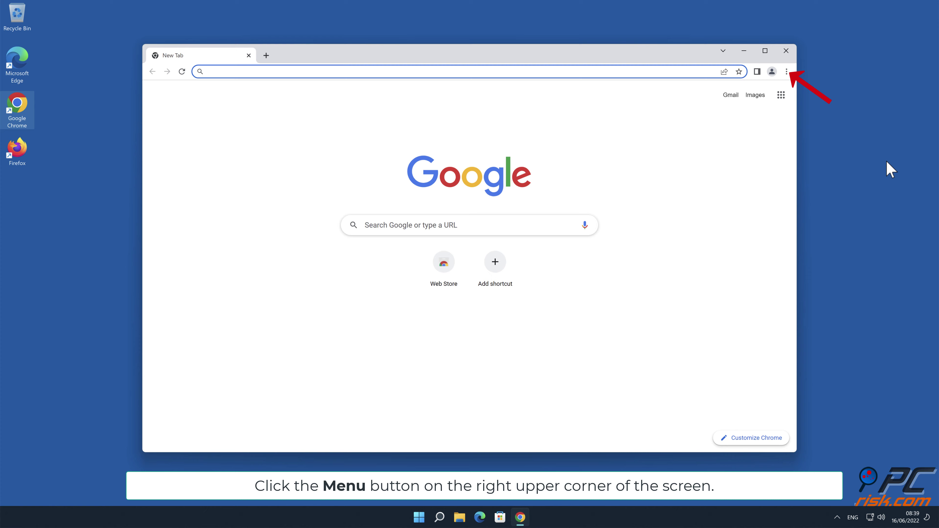
click(786, 72)
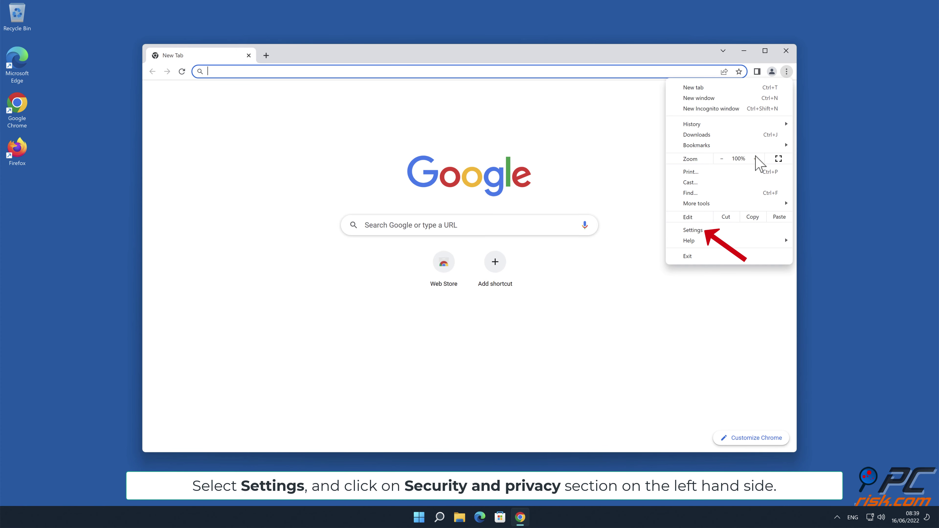
click(723, 230)
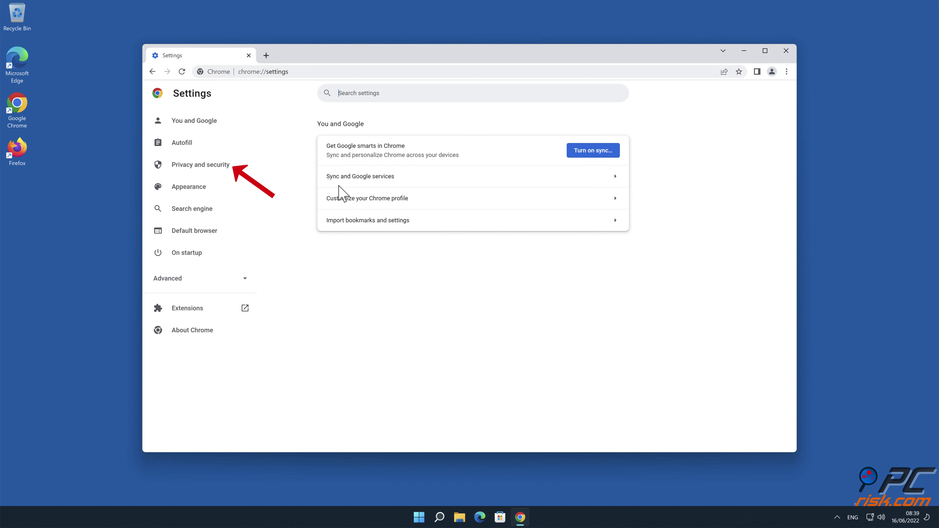
click(226, 172)
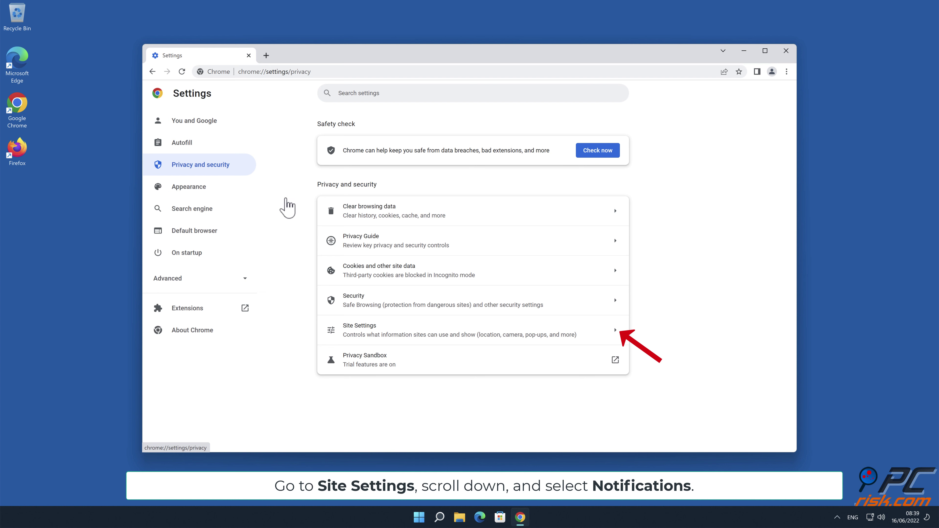
In Site Settings > Notifications, remove highpotencysoftware.com's permission, then close Chrome
click(618, 330)
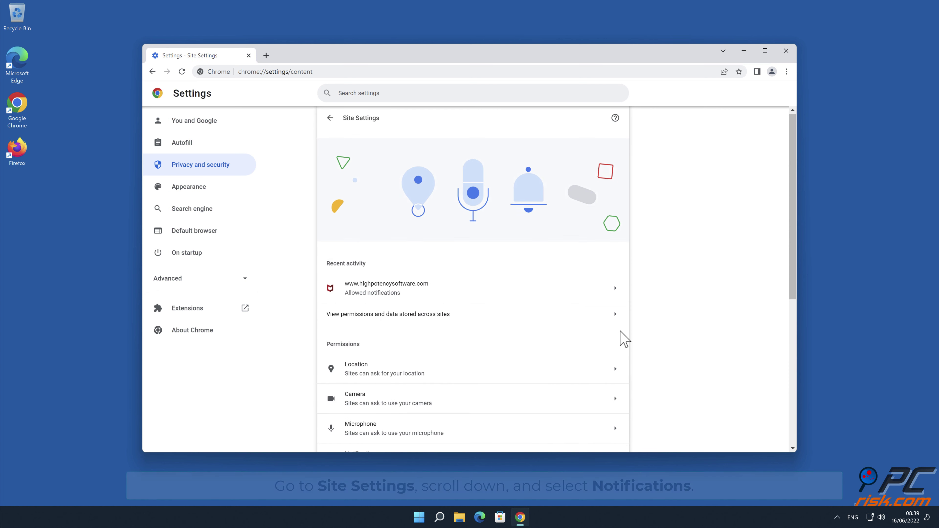
scroll(701, 315, down, 1)
drag(792, 241, 794, 331)
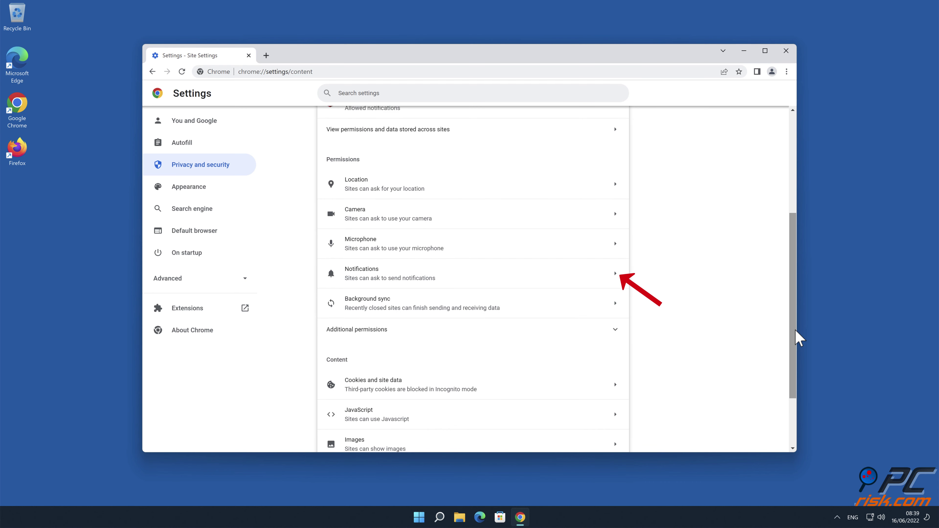
click(621, 279)
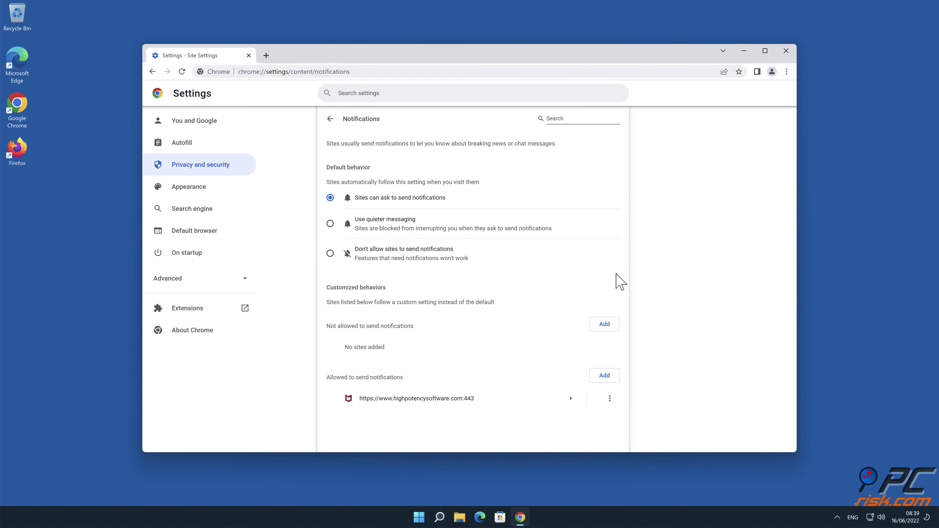
click(610, 399)
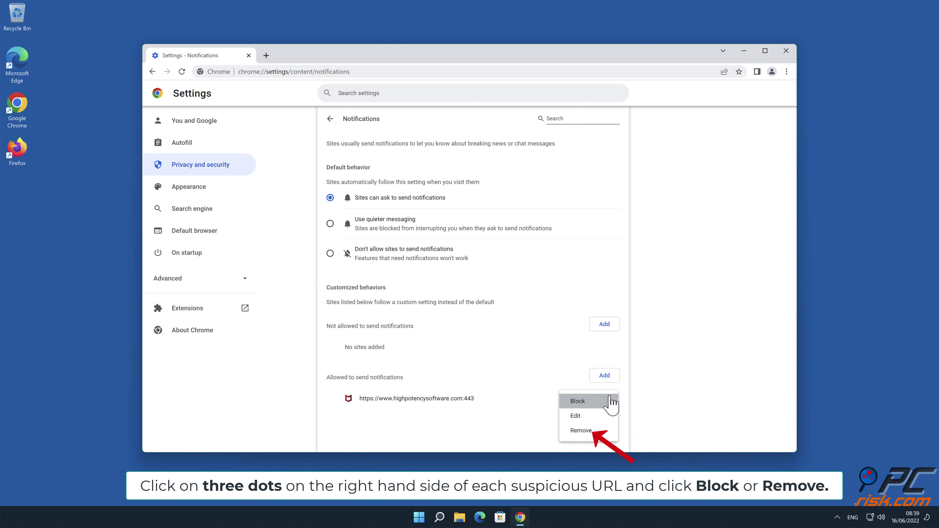
click(597, 436)
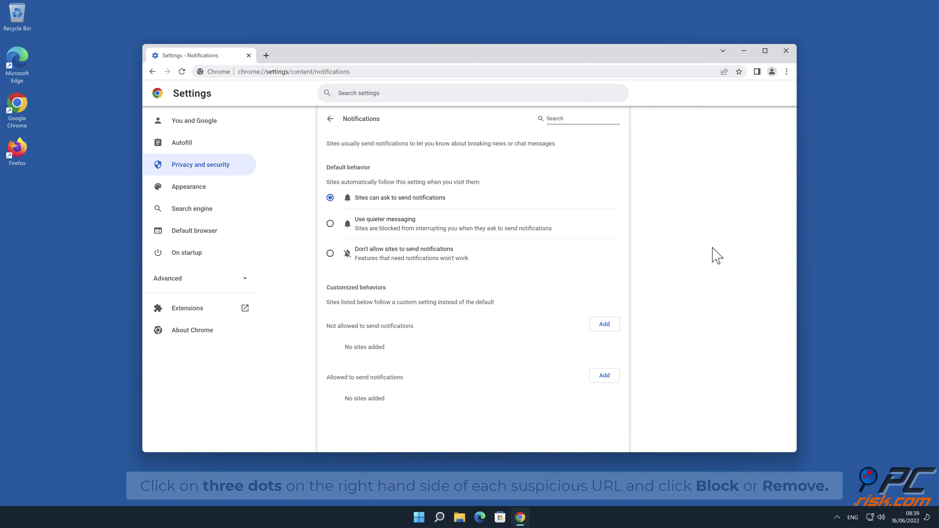
click(785, 51)
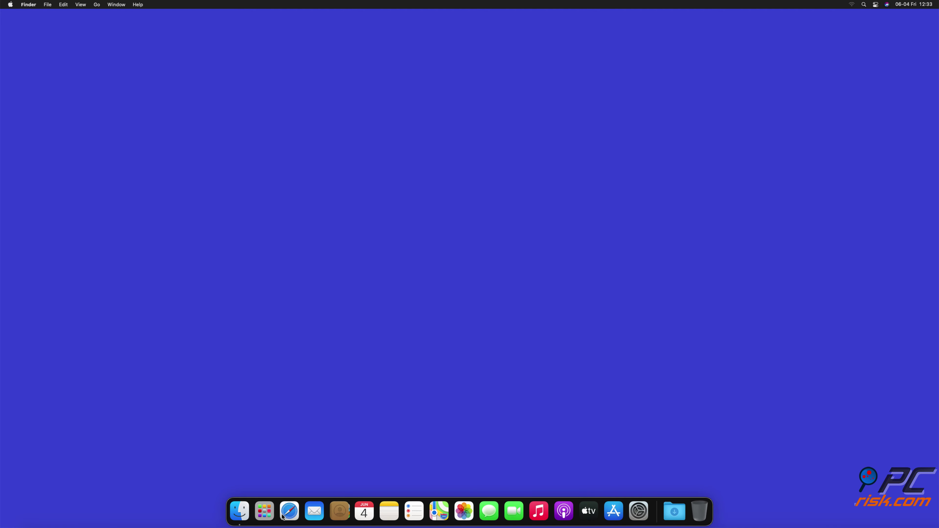
Open Safari Settings and go to Websites > Notifications
click(288, 510)
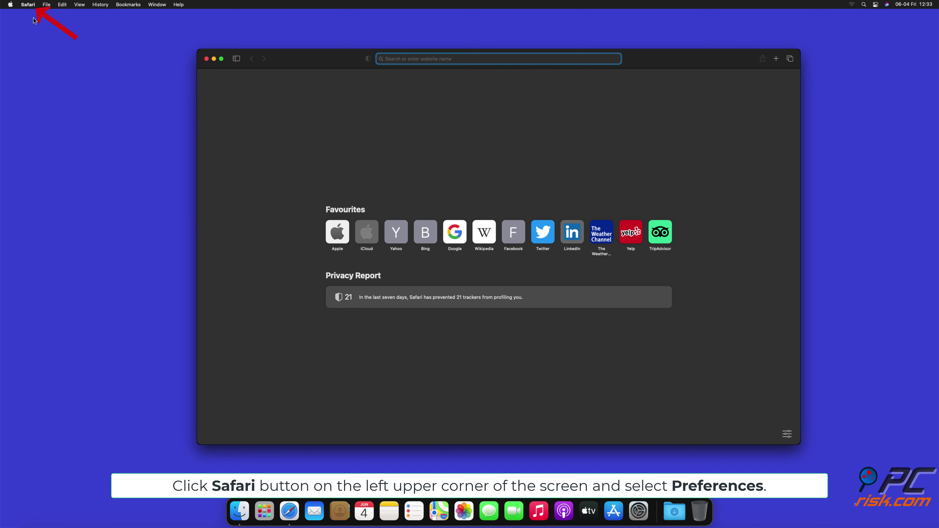
click(28, 5)
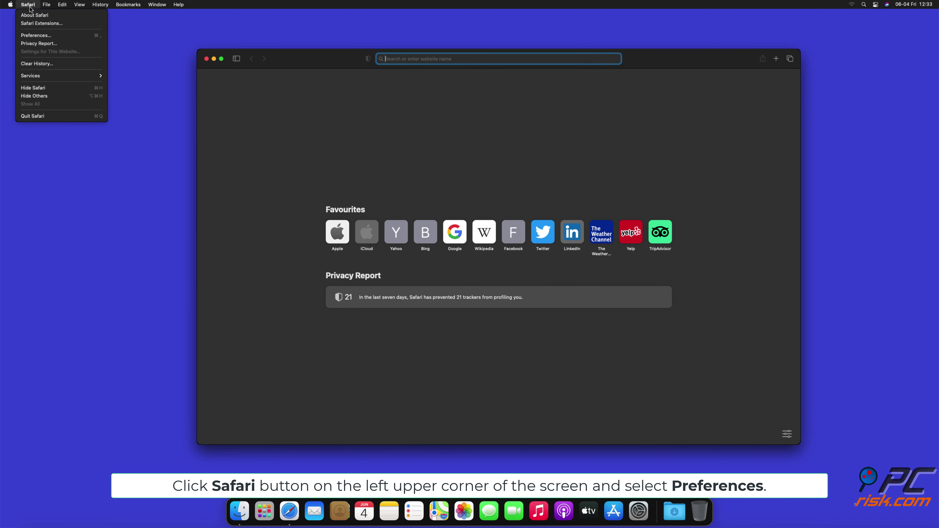
click(45, 36)
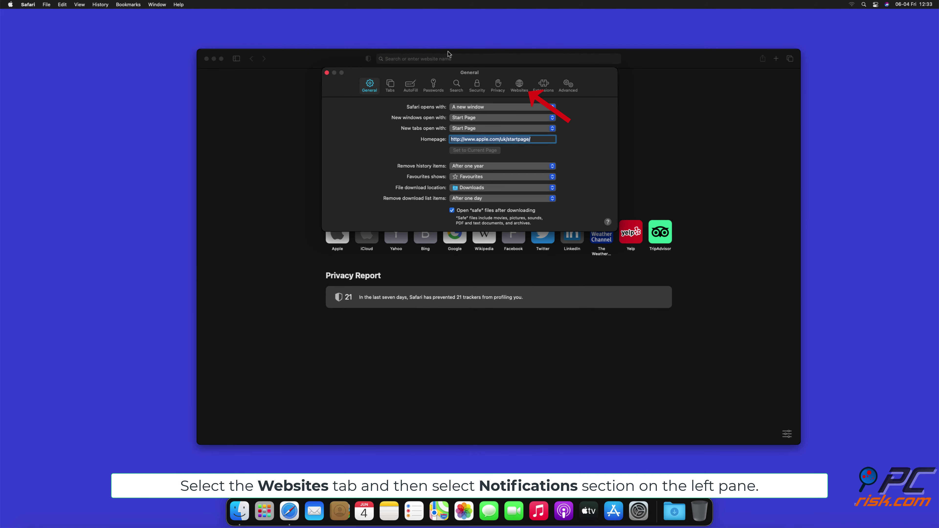
click(519, 85)
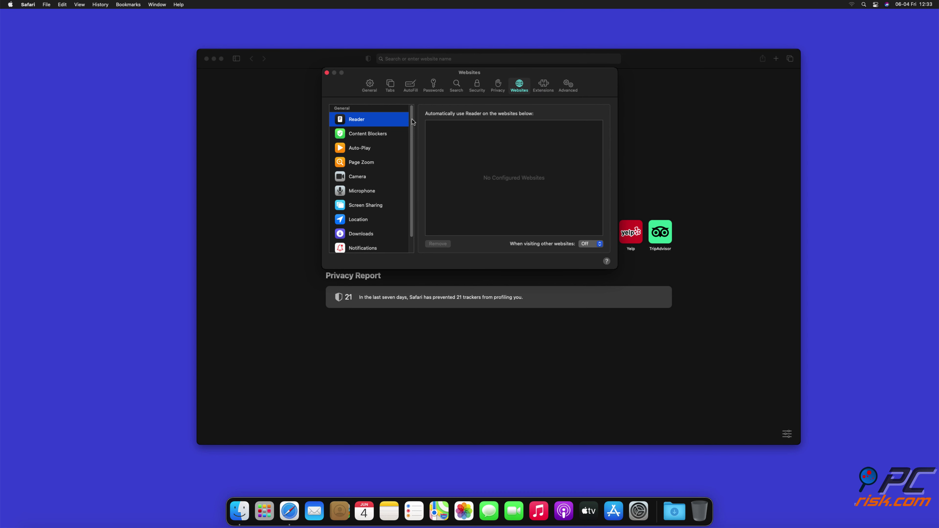
scroll(411, 145, down, 2)
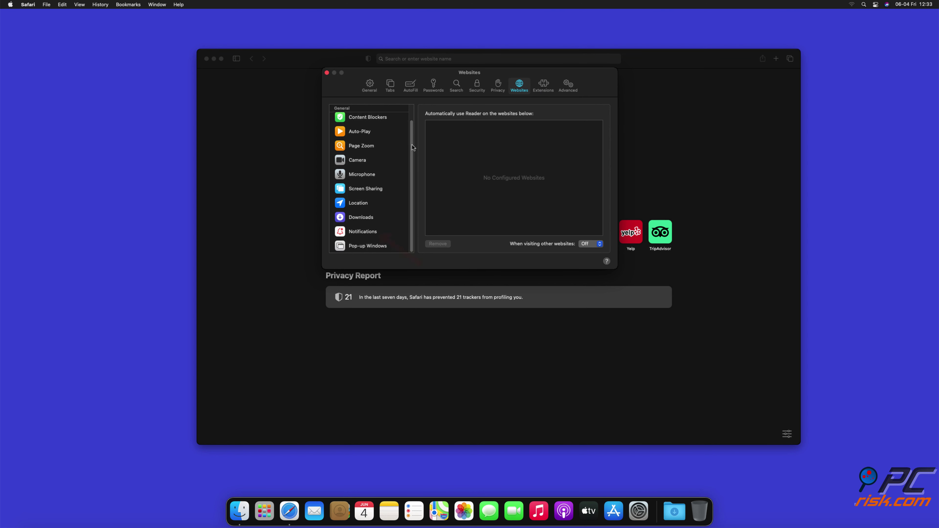
click(362, 232)
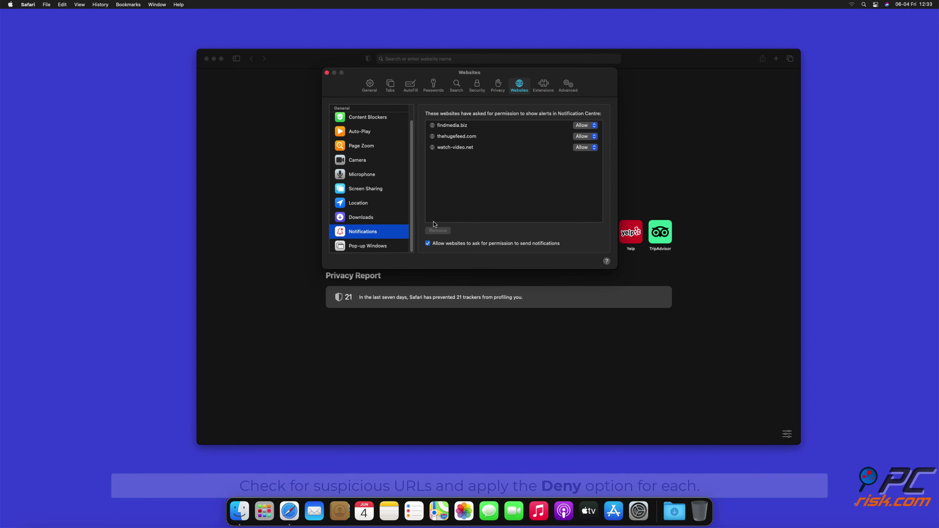
Set thehugefeed.com and the other suspicious sites to Deny, then close the settings and Safari
click(594, 136)
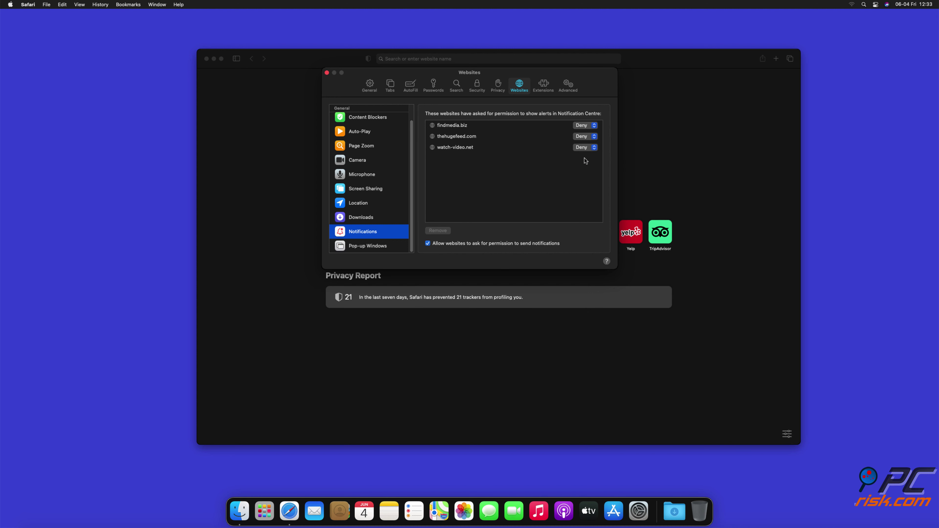
click(327, 73)
click(207, 59)
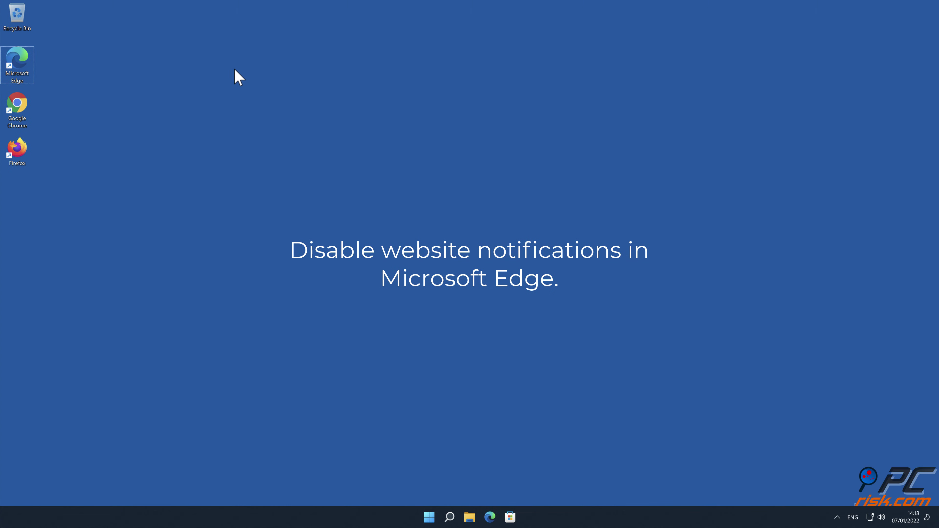
Launch Edge and go to Settings > Cookies and site permissions > Notifications
double_click(21, 65)
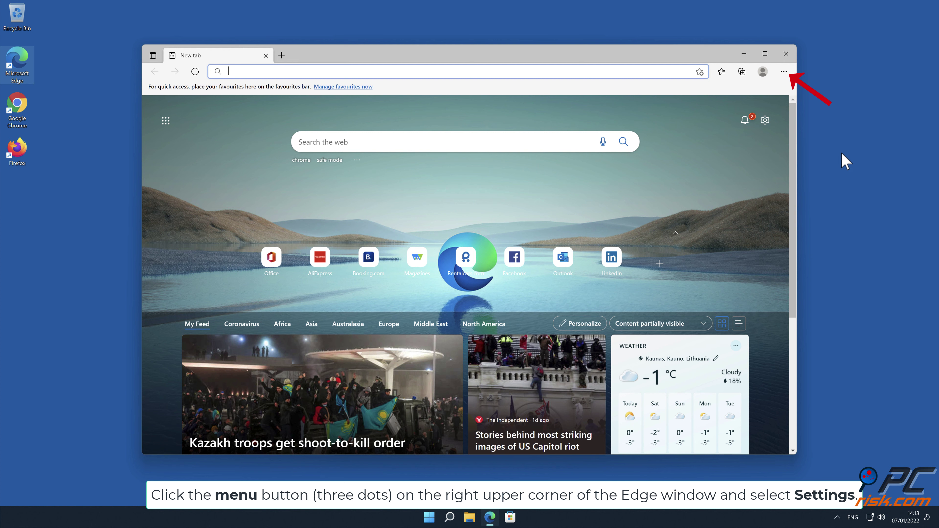
click(783, 72)
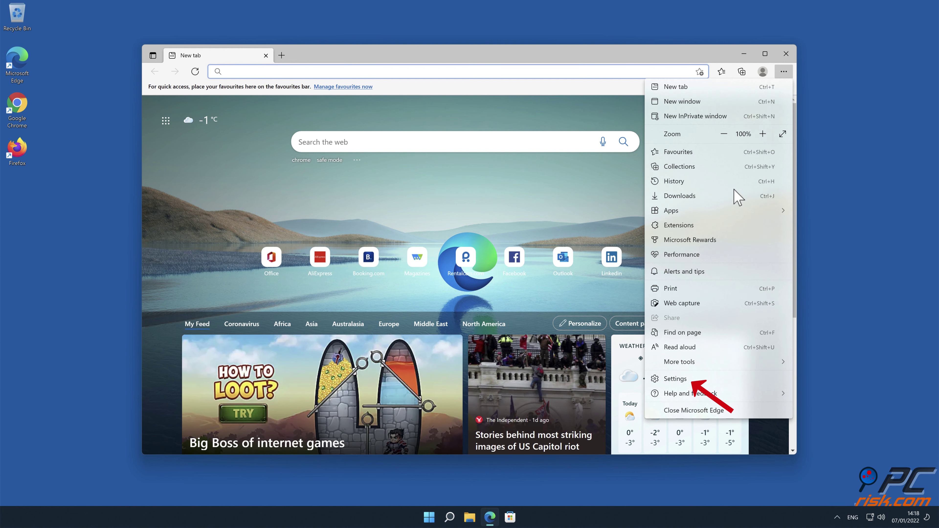
click(695, 379)
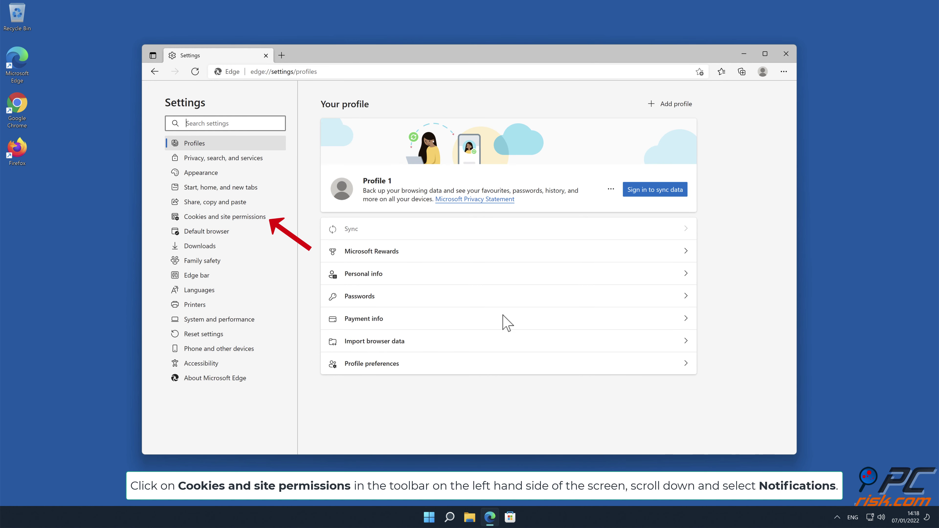
click(258, 218)
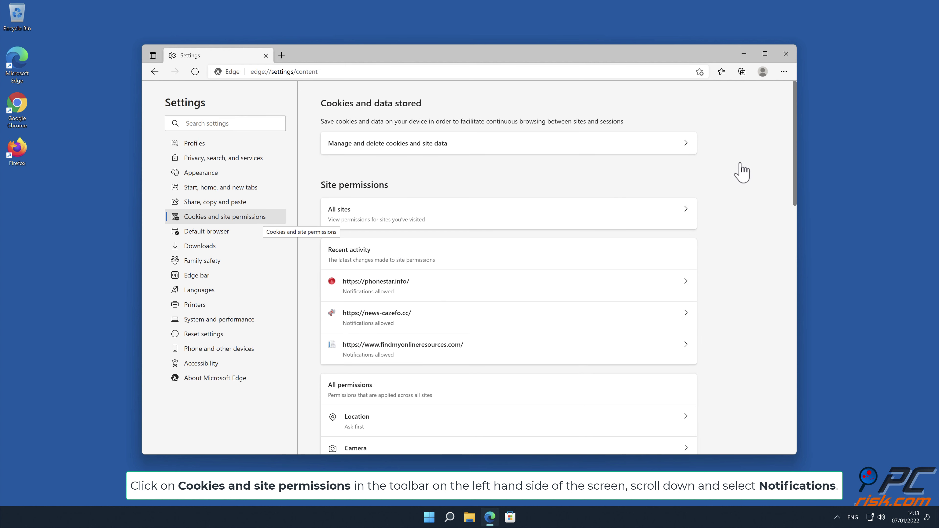
drag(795, 148, 798, 244)
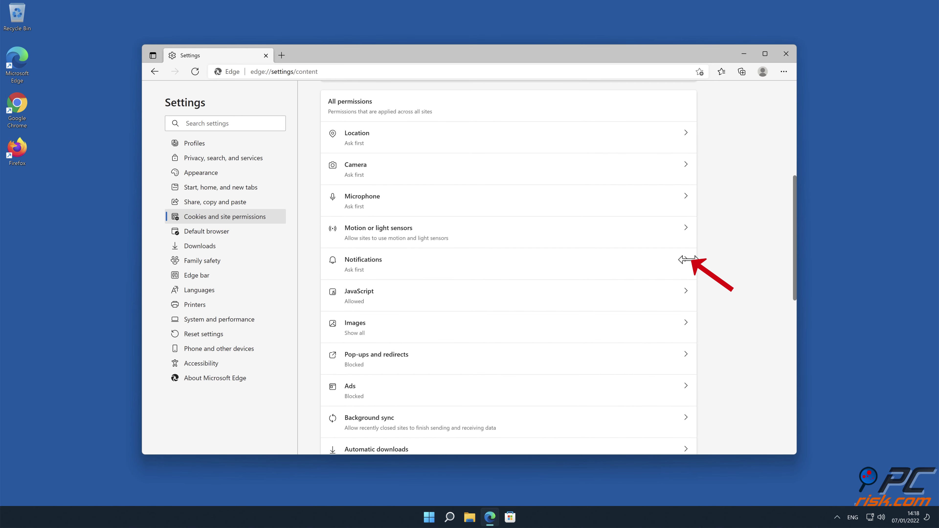
click(677, 260)
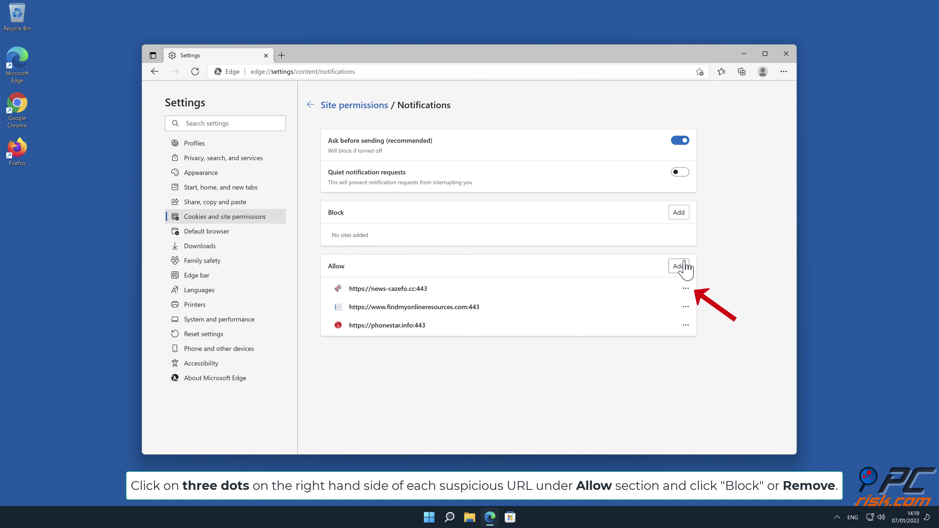
Remove news-cazefo.cc, findmyonlineresources.com and phonestar.info from the Allow list, then close Edge
click(686, 288)
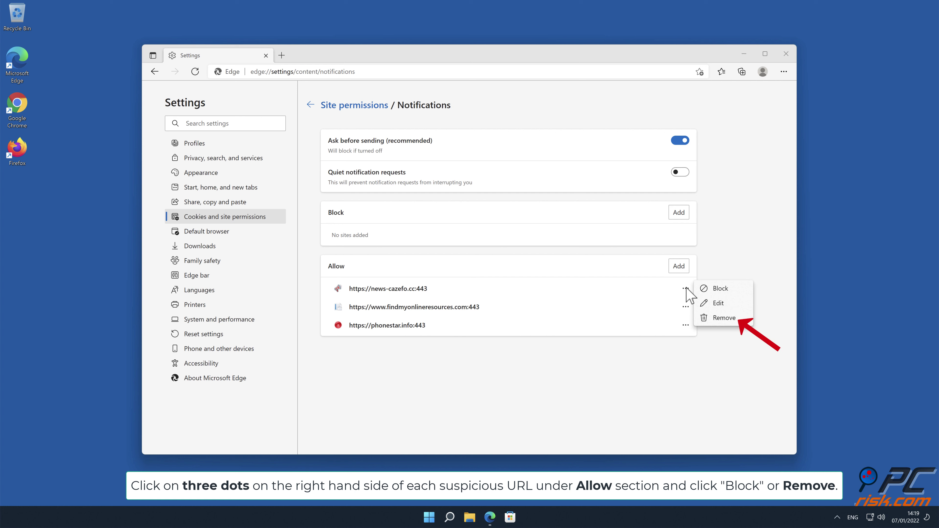
click(724, 318)
click(685, 288)
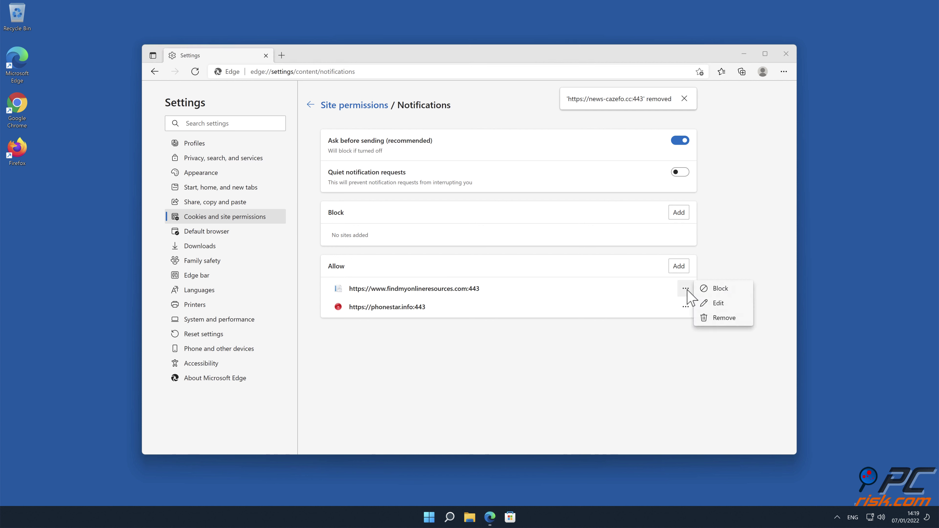
click(723, 318)
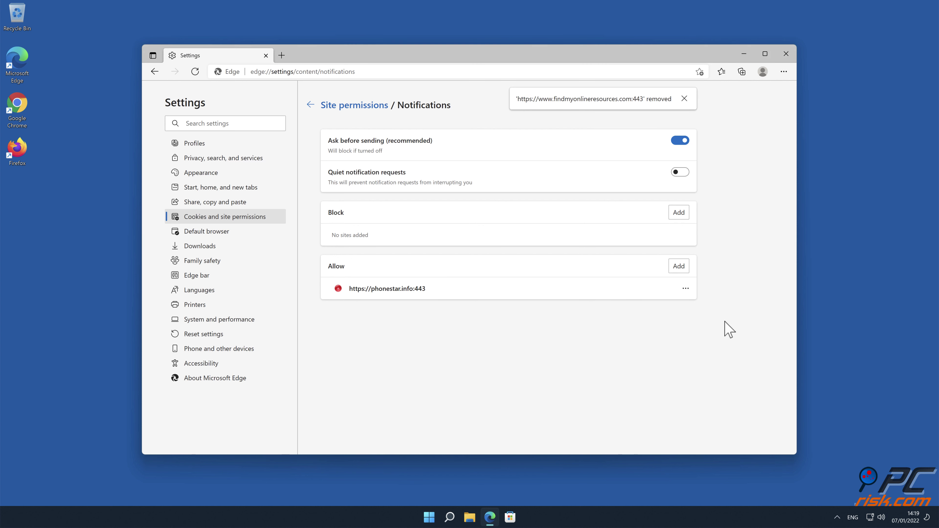
click(686, 289)
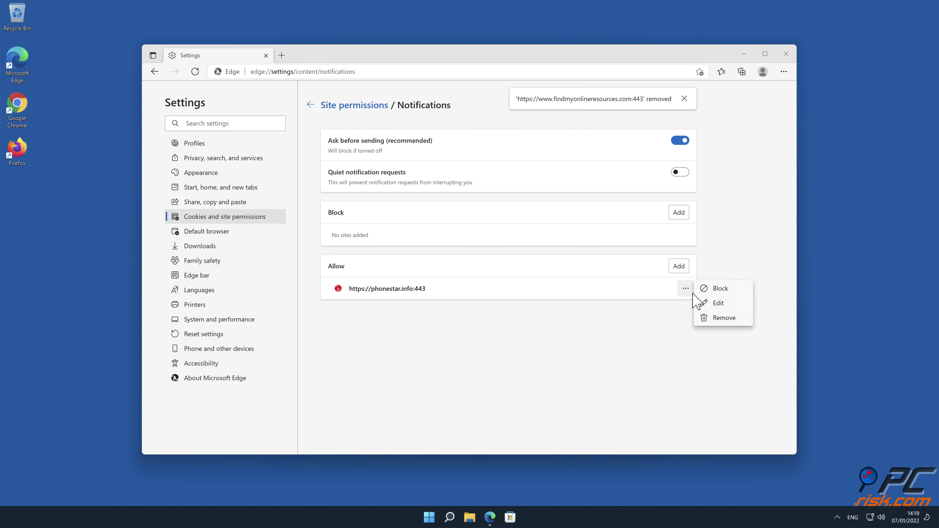
click(718, 317)
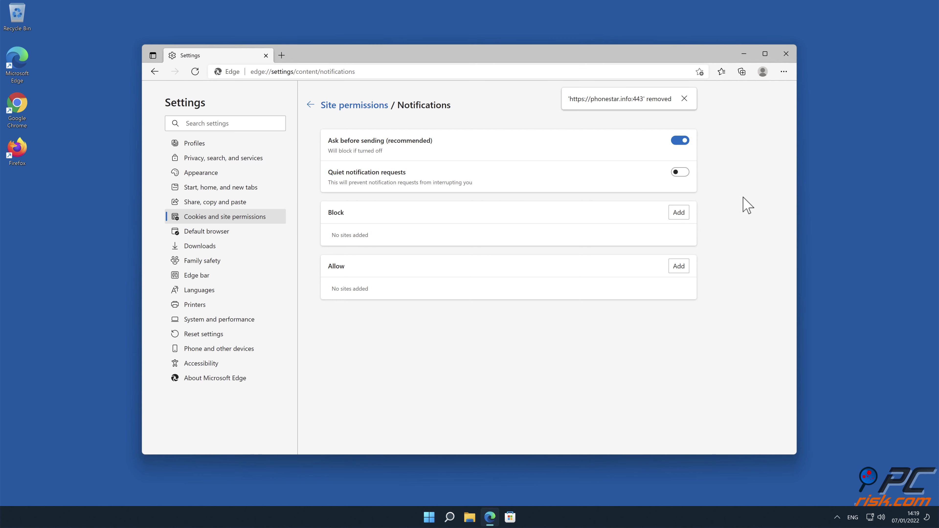
click(786, 54)
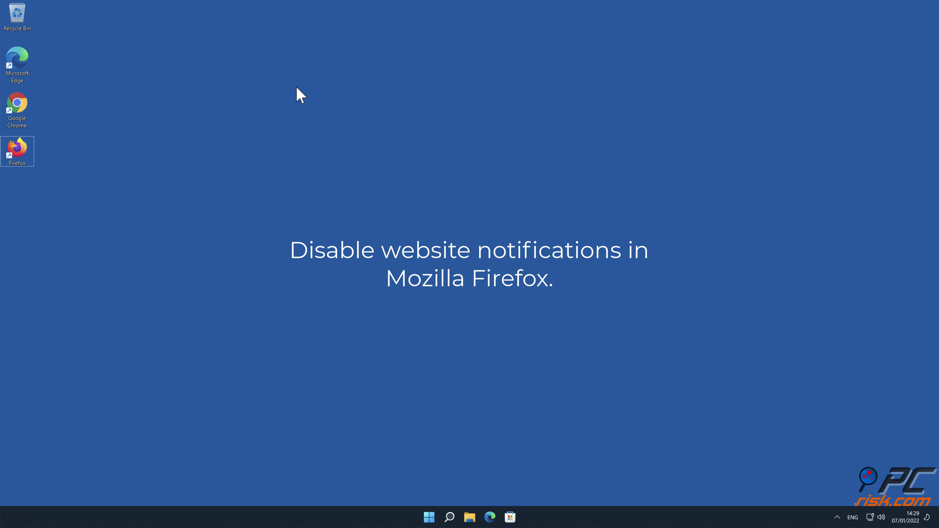
Launch Firefox, go to Settings > Privacy & Security, and open Notifications permission settings
double_click(17, 148)
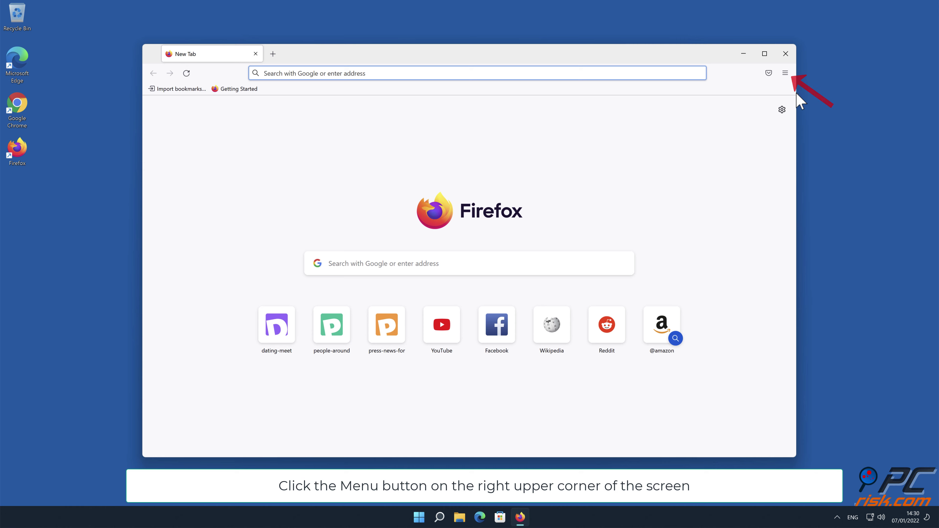
click(785, 73)
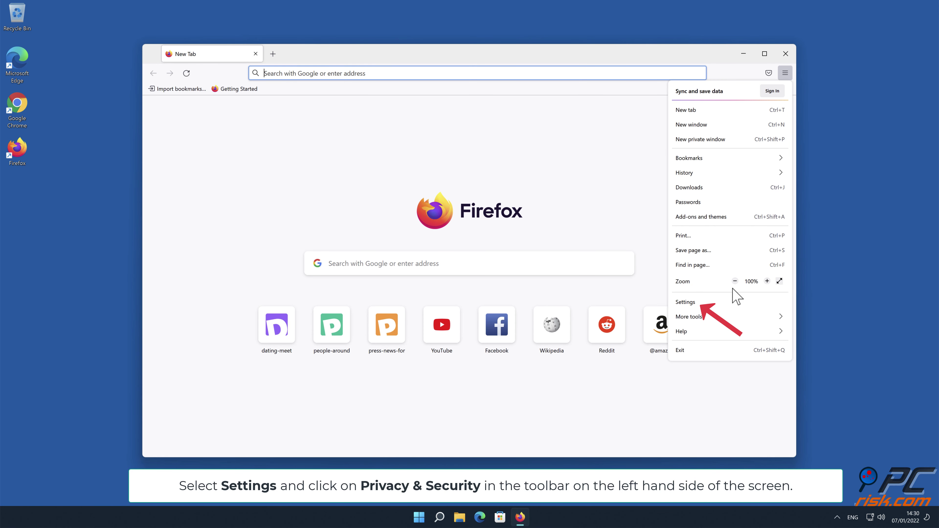
click(735, 302)
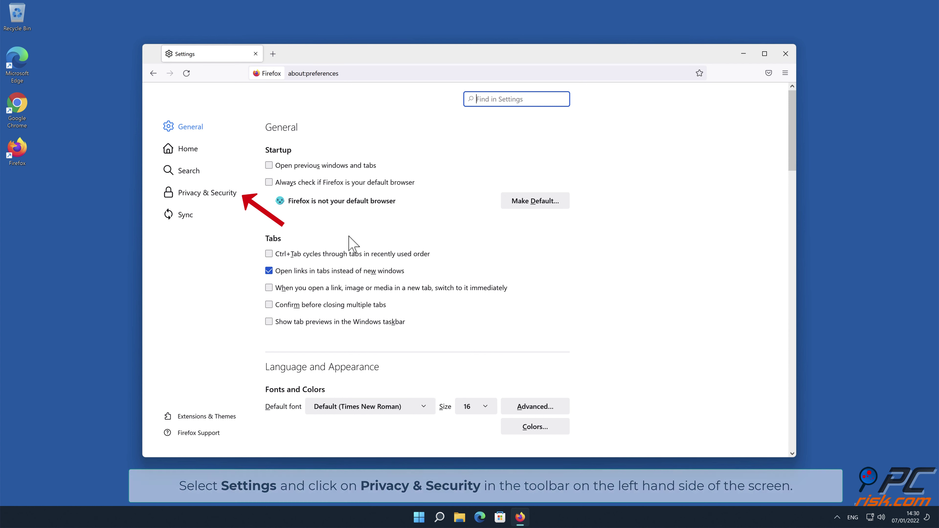
click(220, 193)
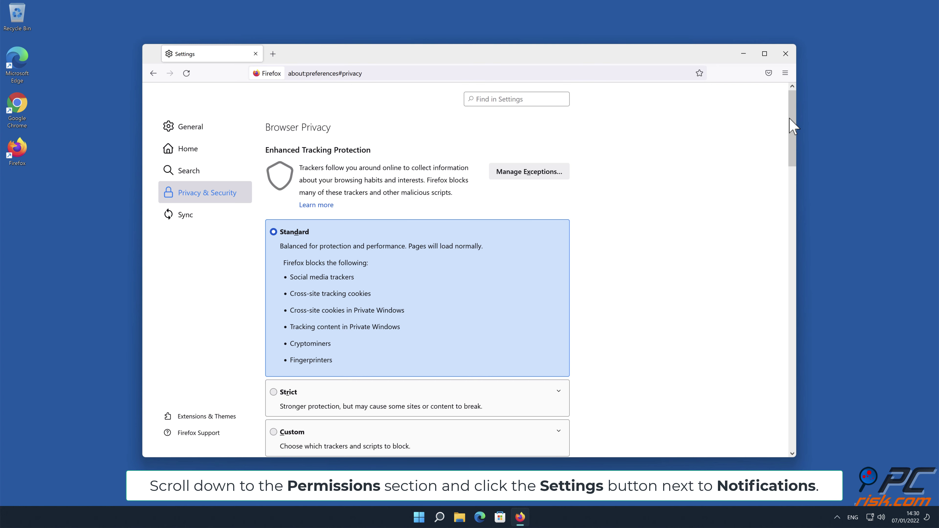
drag(790, 119, 791, 301)
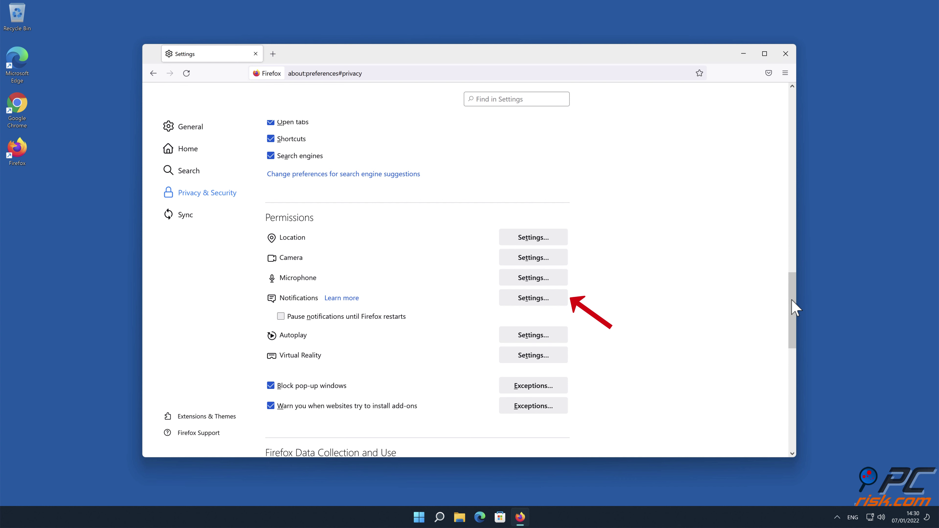
click(558, 298)
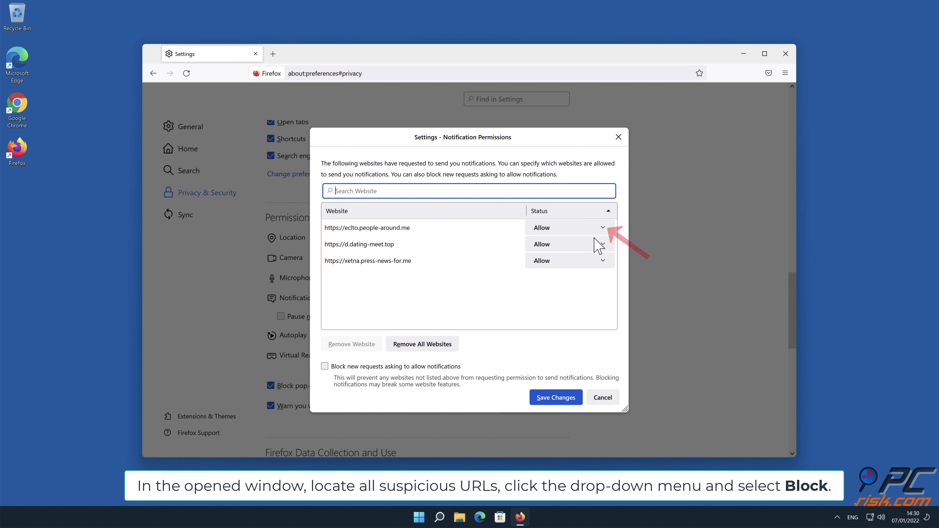
Block eclto.people-around.me, d.dating-meet.top and xetna.press-news-for.me, save changes, and close Firefox
click(602, 228)
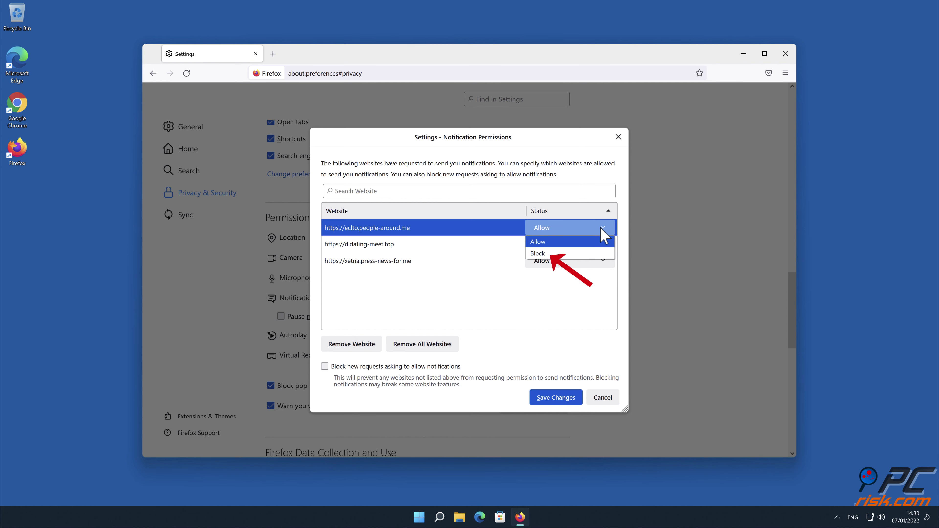
click(593, 253)
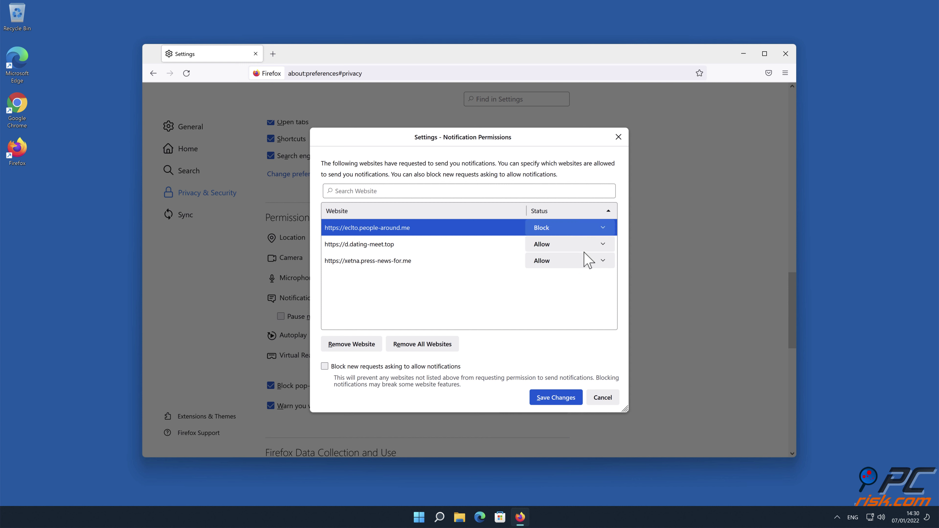
click(604, 247)
click(580, 269)
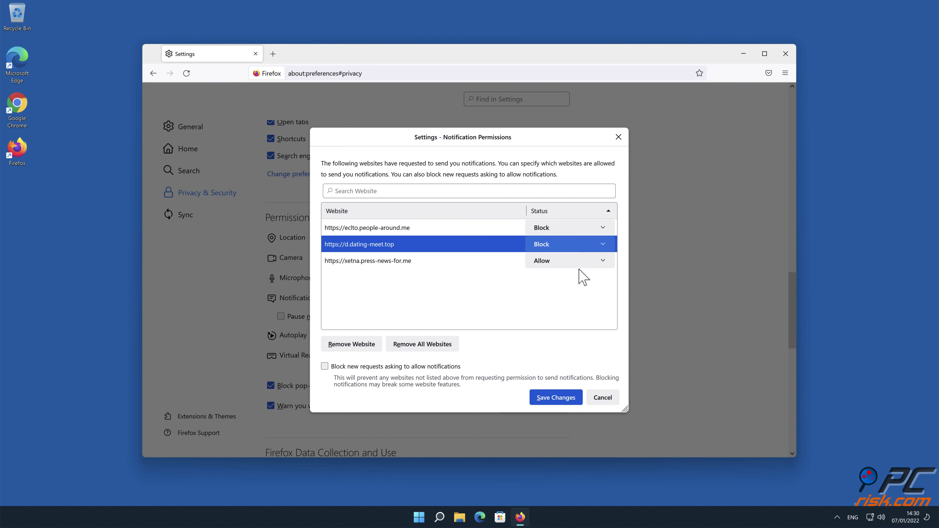
click(604, 262)
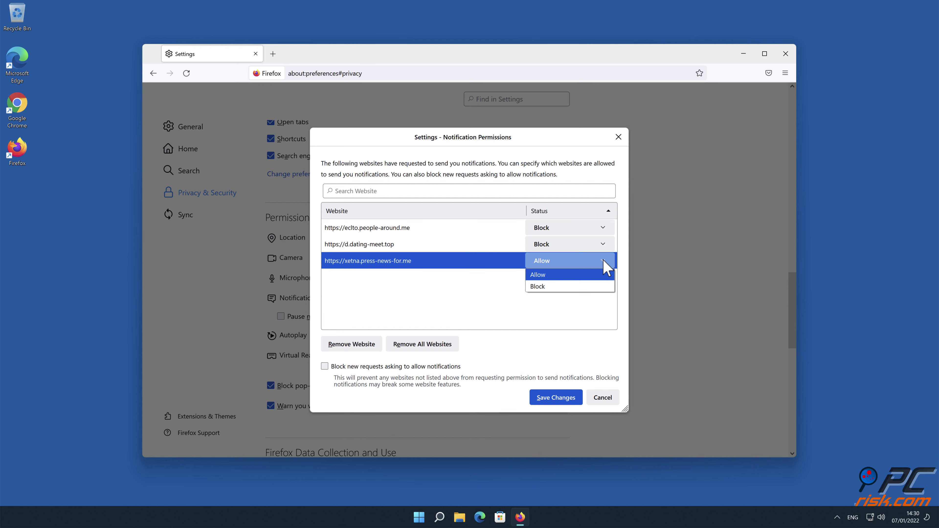
click(591, 285)
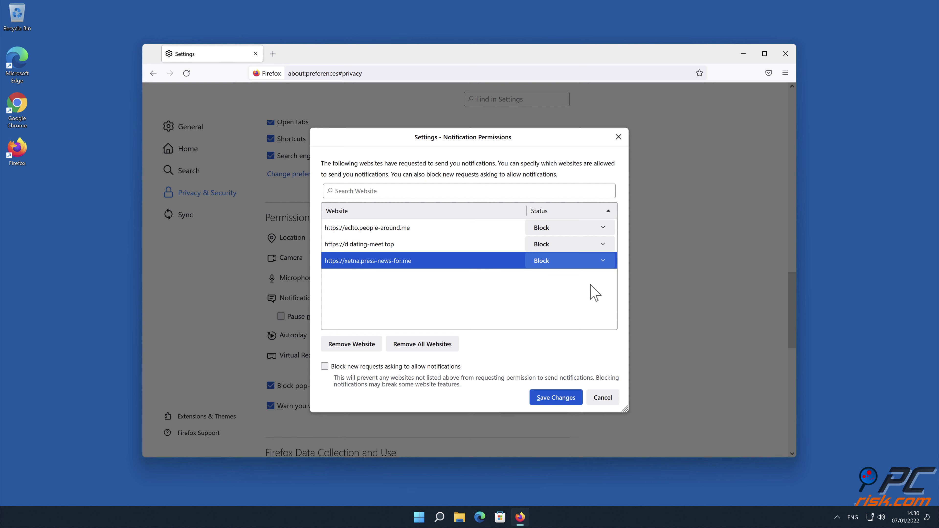
click(559, 399)
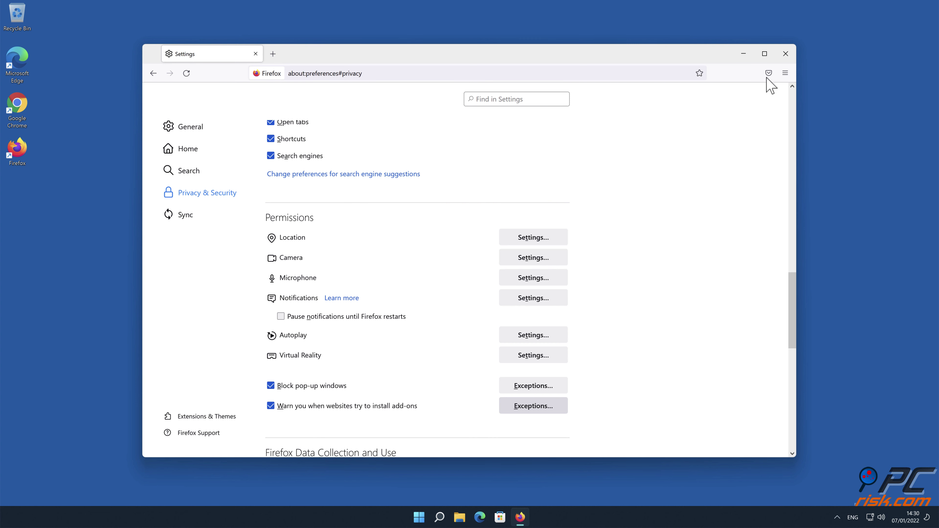
click(786, 54)
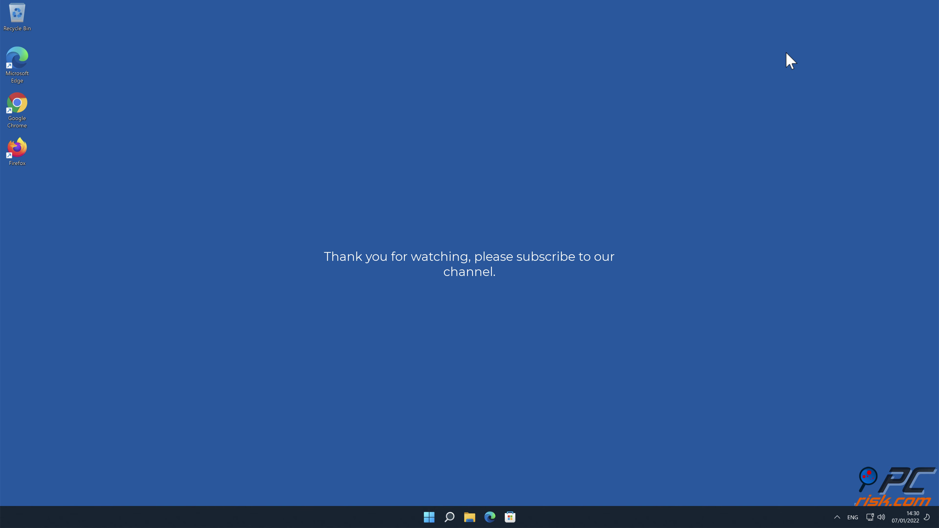